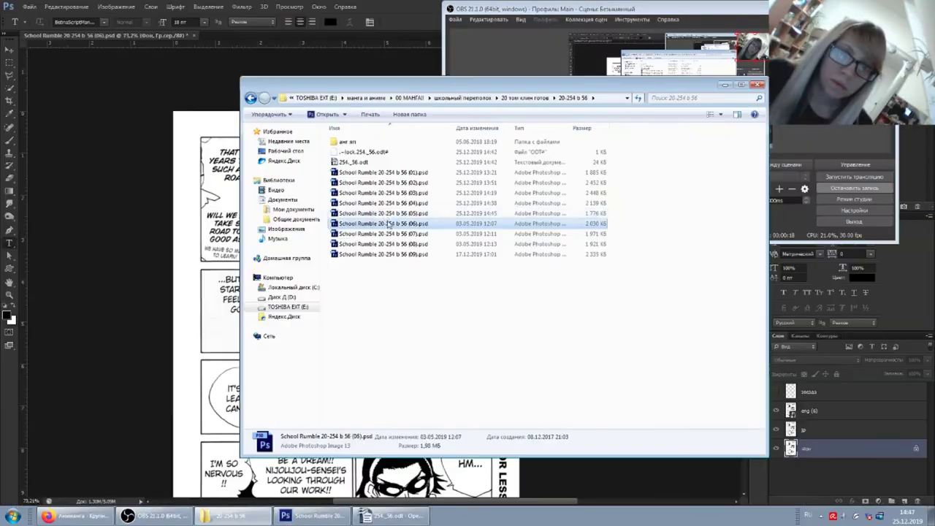
# Step: Open the next School Rumble page file and group the Russian text layers with Ctrl+G
pyautogui.doubleClick(387, 224)
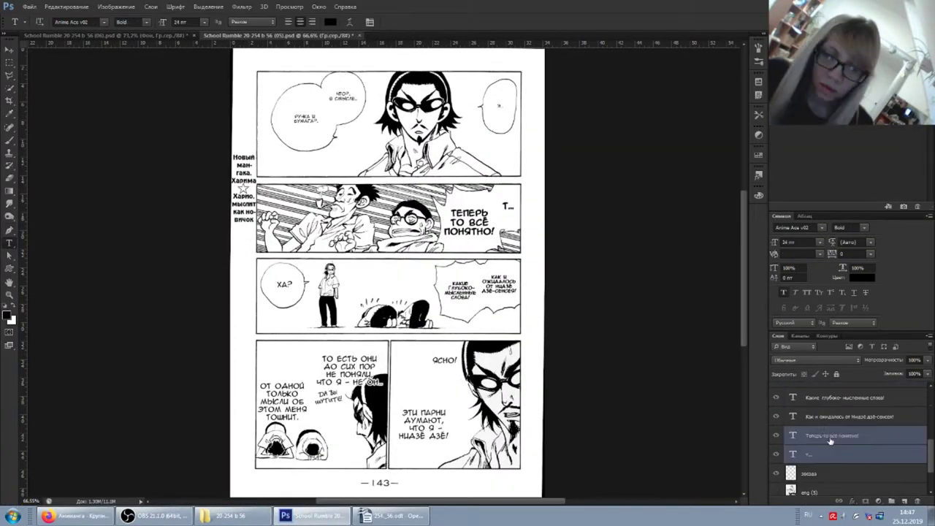
pyautogui.hotkey('ctrl', 'g')
pyautogui.click(822, 460)
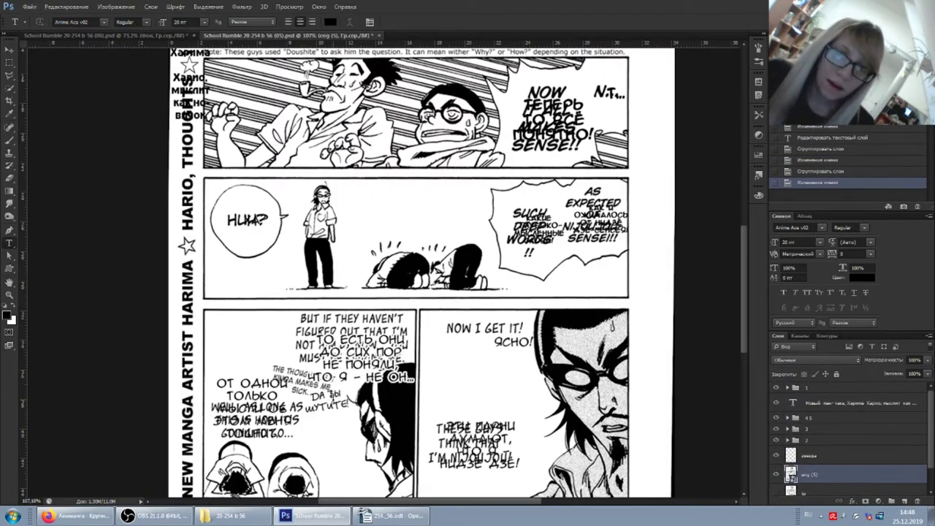
pyautogui.write('1')
pyautogui.scroll(2, 410, 376)
# Step: Add the last two lines of Russian text to page 143 and commit them
pyautogui.click(410, 377)
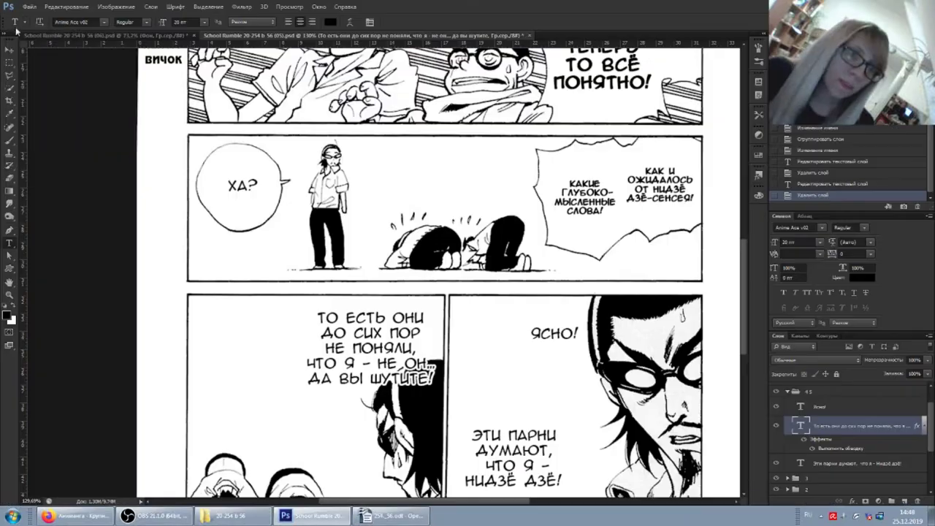
pyautogui.click(212, 398)
pyautogui.click(212, 413)
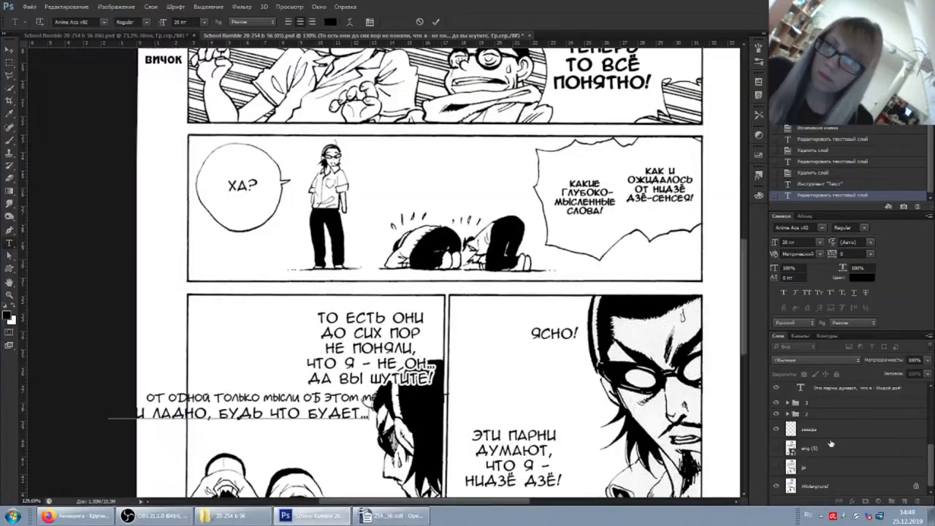
pyautogui.click(214, 393)
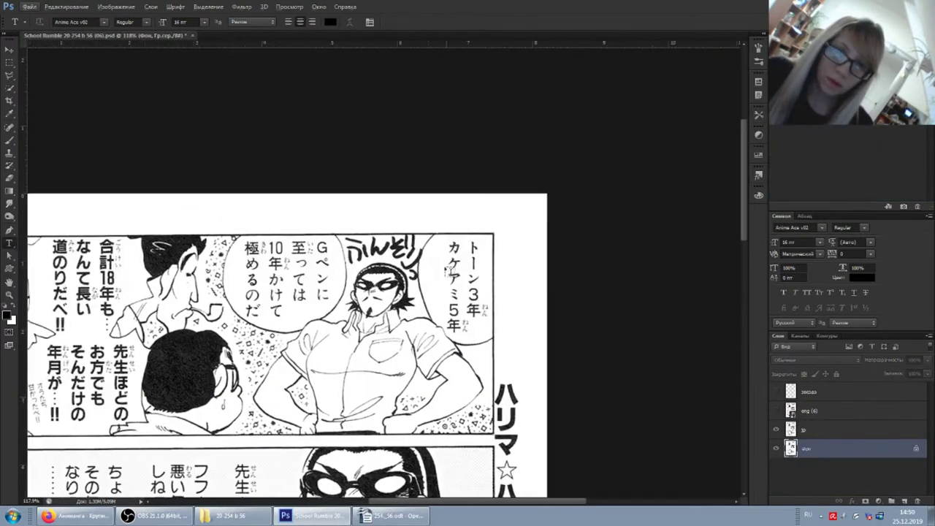
pyautogui.click(73, 516)
# Step: Apply the new image size to page 144 and search ペラ in the onomatopoeia dictionary
pyautogui.moveTo(779, 450); pyautogui.dragTo(804, 450)
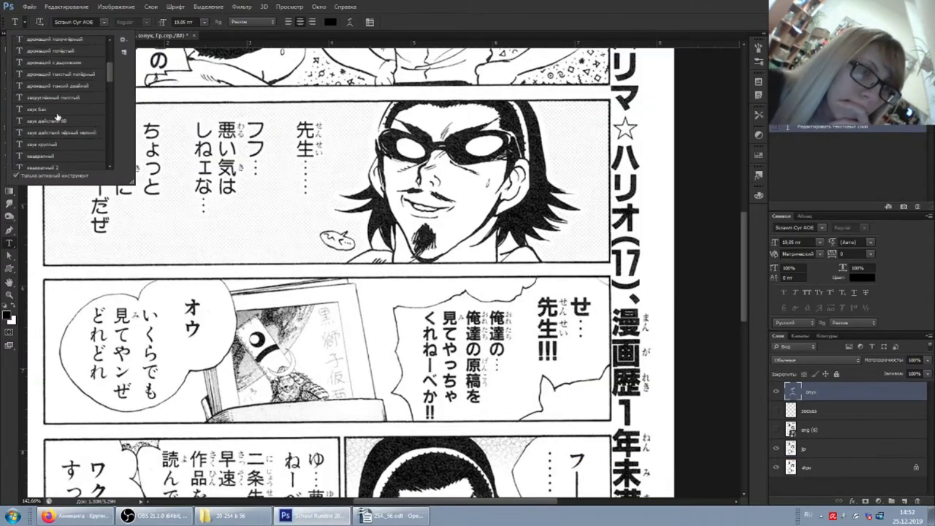
pyautogui.write('336')
pyautogui.press('Return')
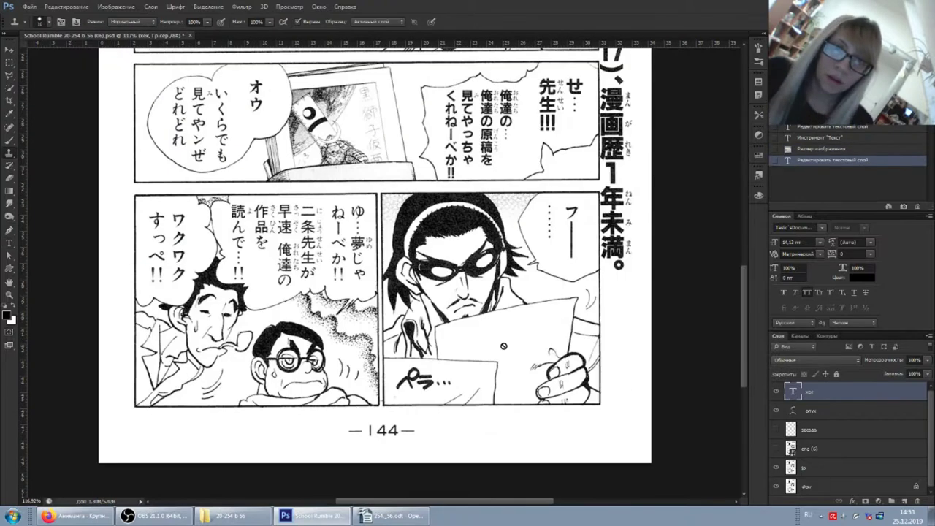
pyautogui.write('ペラ')
pyautogui.press('Return')
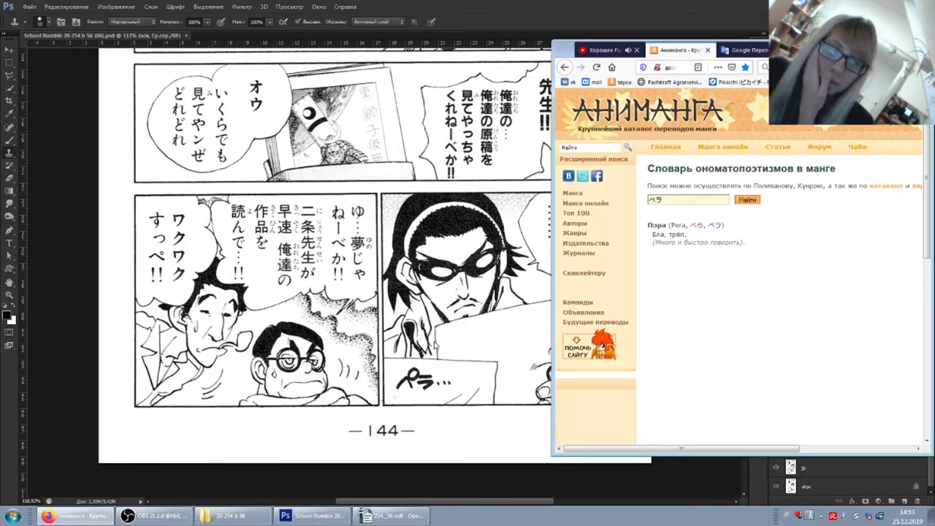
# Step: Enter カケアミ in Google Translate and translate it into English
pyautogui.click(487, 317)
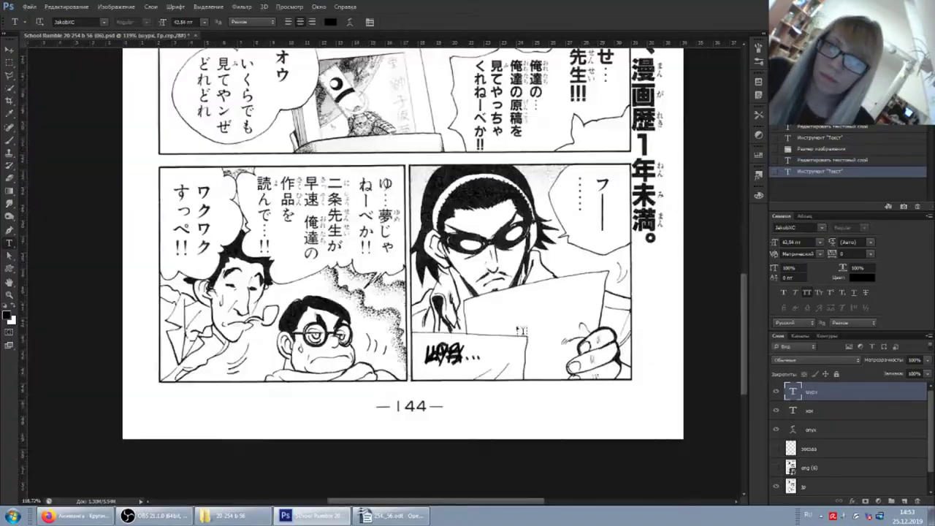
pyautogui.click(393, 515)
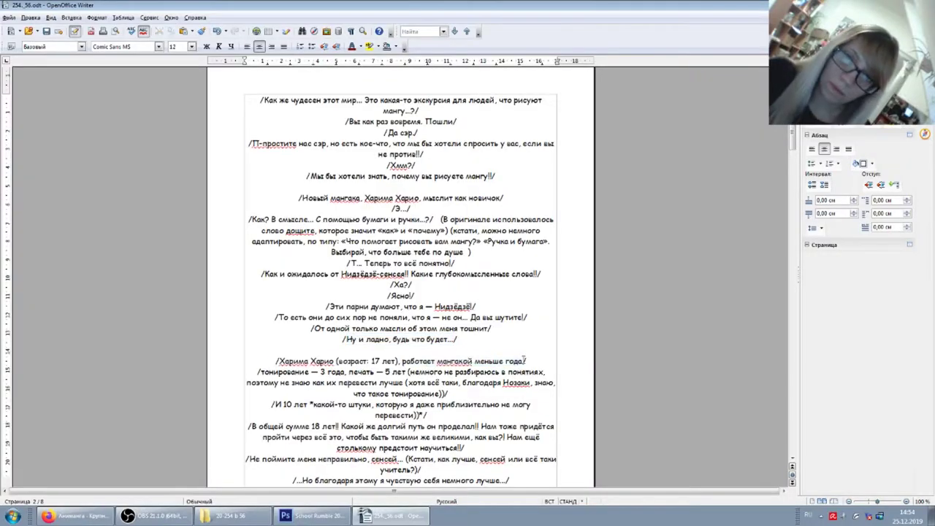
pyautogui.hotkey('alt', 'Tab')
pyautogui.hotkey('alt', 'Tab')
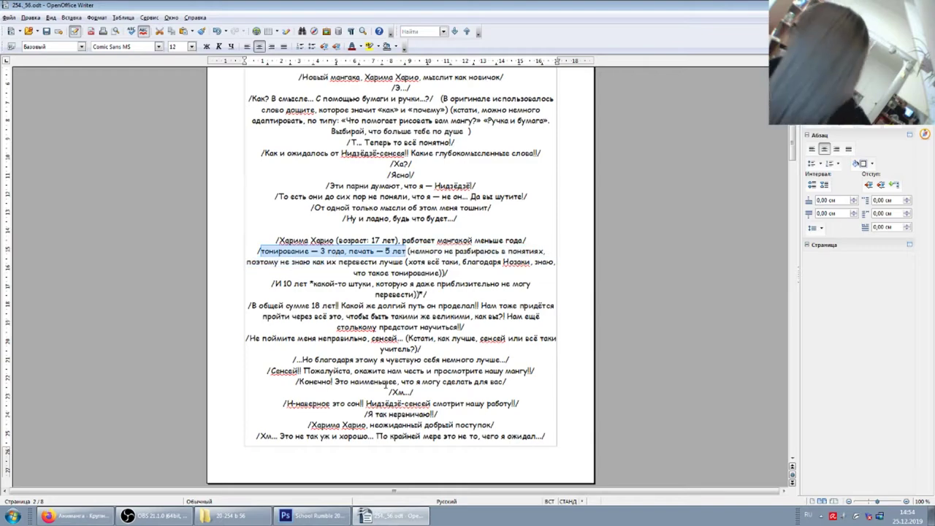
pyautogui.hotkey('alt', 'Tab')
pyautogui.hotkey('alt', 'Tab')
pyautogui.write('かけあ')
pyautogui.press('space')
pyautogui.click(811, 159)
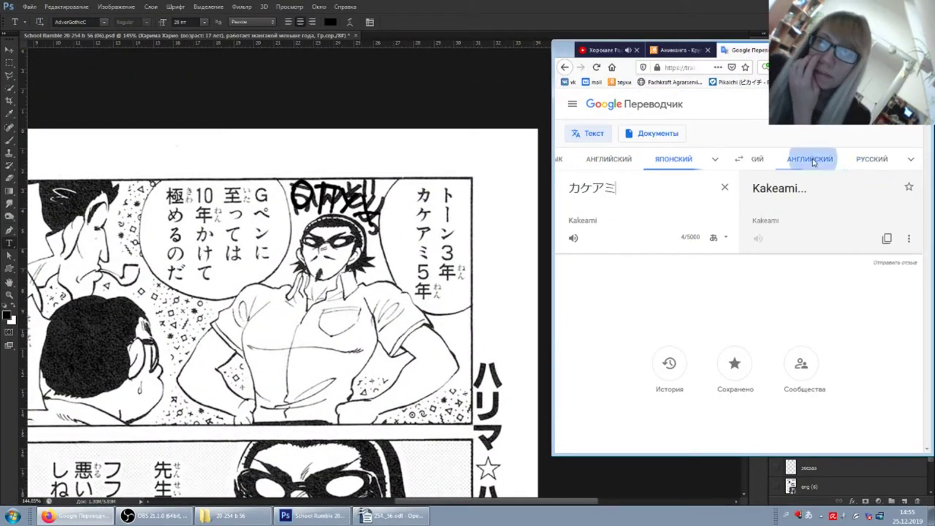
# Step: Search the web for 'カケアミ meanning' and start the note 'стр 6: в оригинале カケアミ это штриховка'
pyautogui.hotkey('ctrl', 'c')
pyautogui.hotkey('ctrl', 't')
pyautogui.hotkey('ctrl', 'v')
pyautogui.write('meanning')
pyautogui.press('Return')
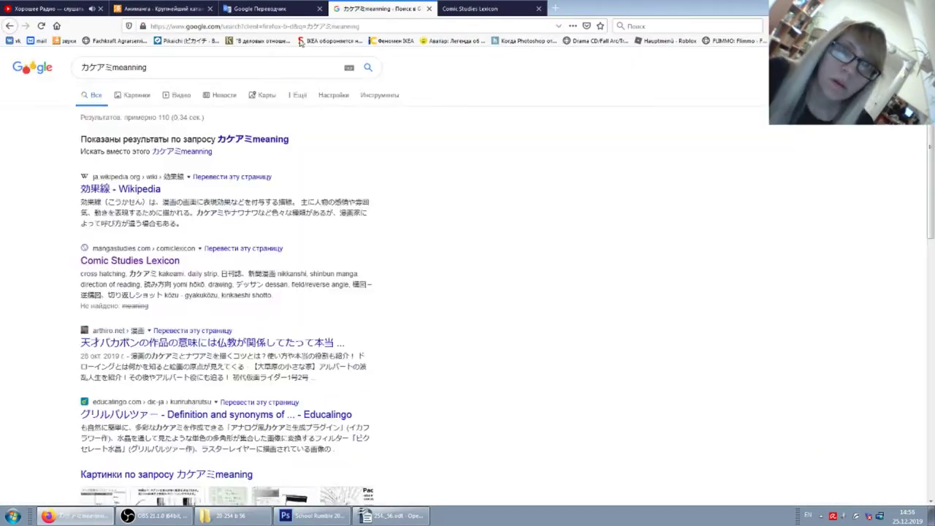
pyautogui.scroll(-3, 365, 223)
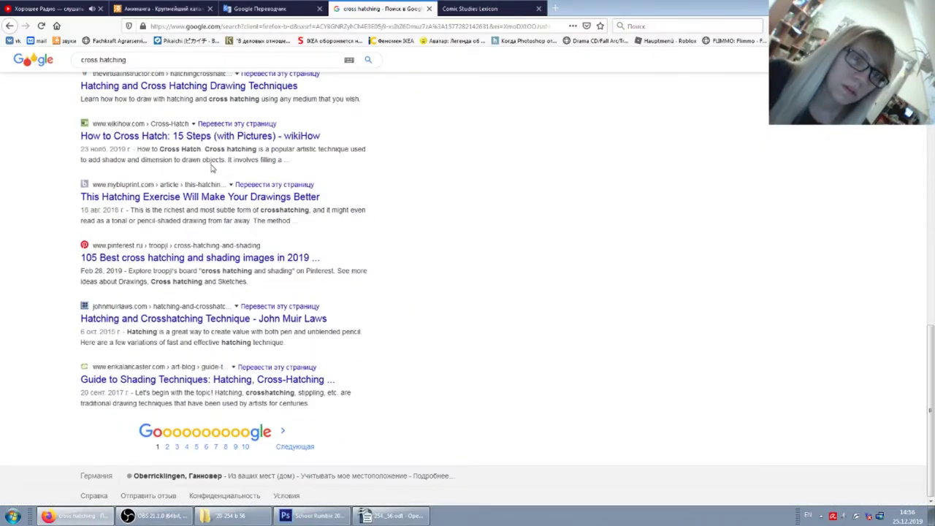
pyautogui.press('Return')
pyautogui.write('стр 6: в оригинале カケアミ это штриховка')
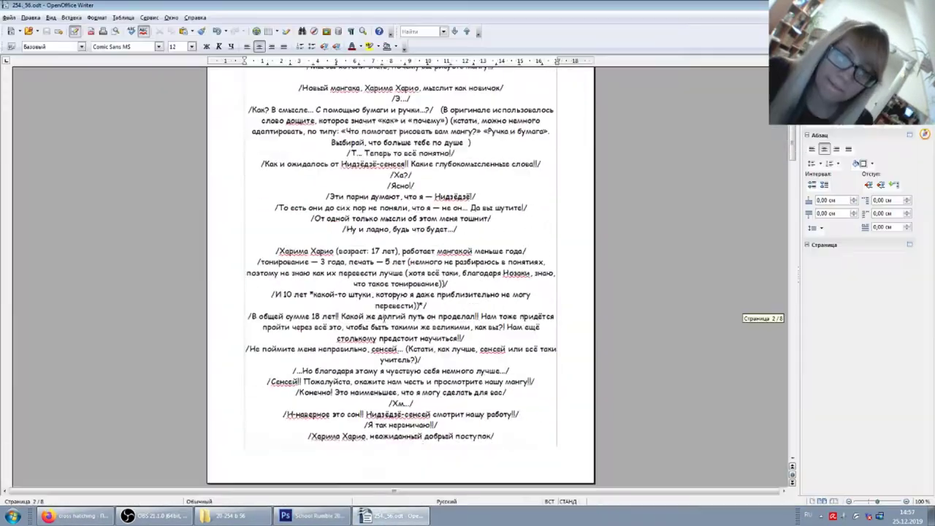
# Step: Paste the тонирование caption line into a new text layer on page 144
pyautogui.moveTo(257, 258); pyautogui.dragTo(397, 258)
pyautogui.hotkey('ctrl', 'c')
pyautogui.click(312, 516)
pyautogui.hotkey('ctrl', 'v')
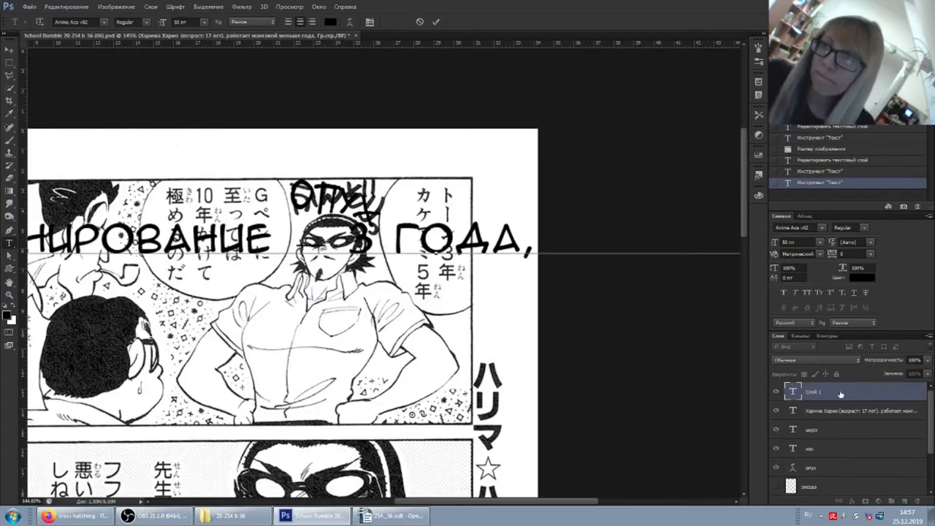
pyautogui.click(840, 394)
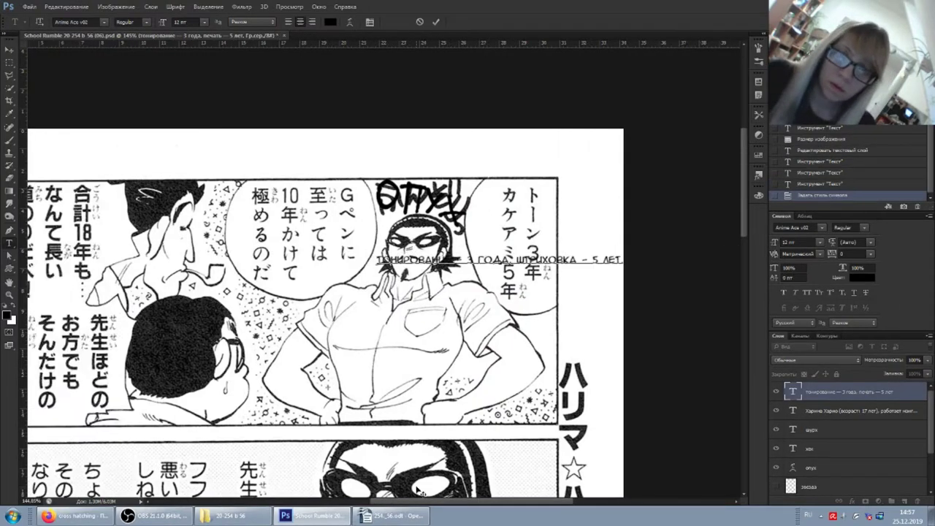
# Step: Add the translator note 'тоже недавно в нозаки объяснялось))' in the Writer document
pyautogui.hotkey('alt', 'Tab')
pyautogui.scroll(15, 492, 242)
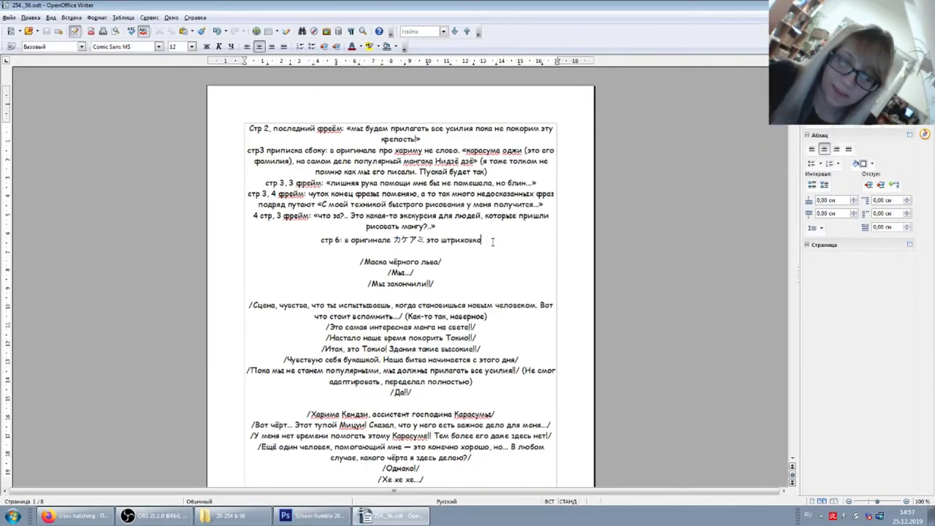
pyautogui.write('тоже недавно в нозаки объяснялось))')
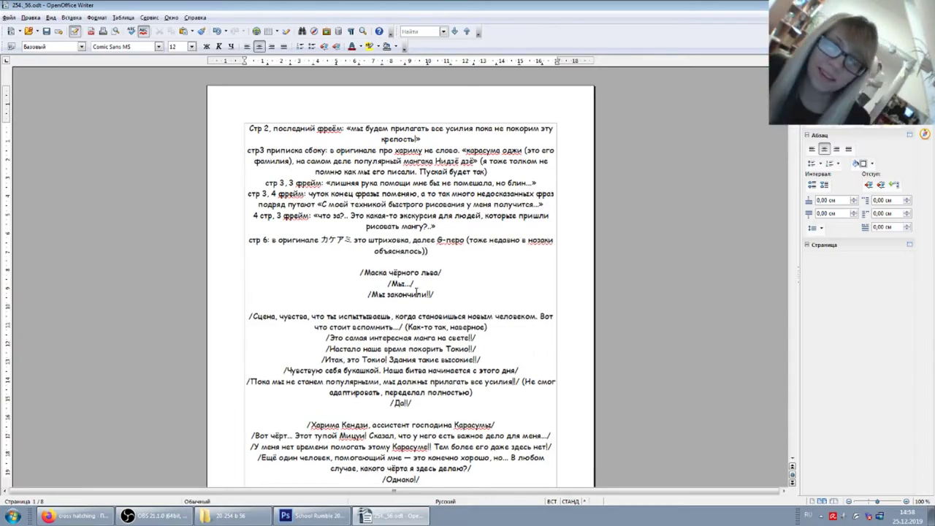
pyautogui.scroll(-15, 400, 292)
pyautogui.hotkey('alt', 'Tab')
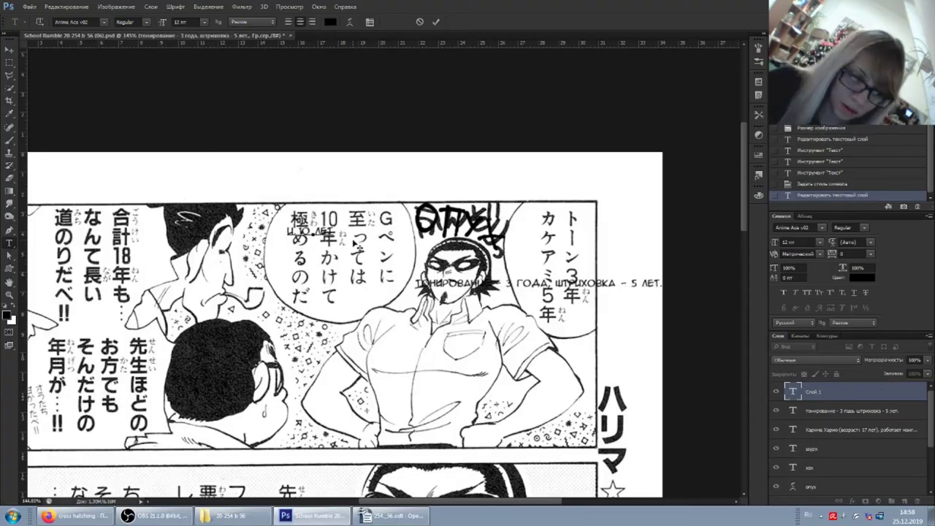
# Step: Copy the next caption phrase from the script and paste it as new text on page 144
pyautogui.click(391, 516)
pyautogui.moveTo(249, 182); pyautogui.dragTo(559, 197)
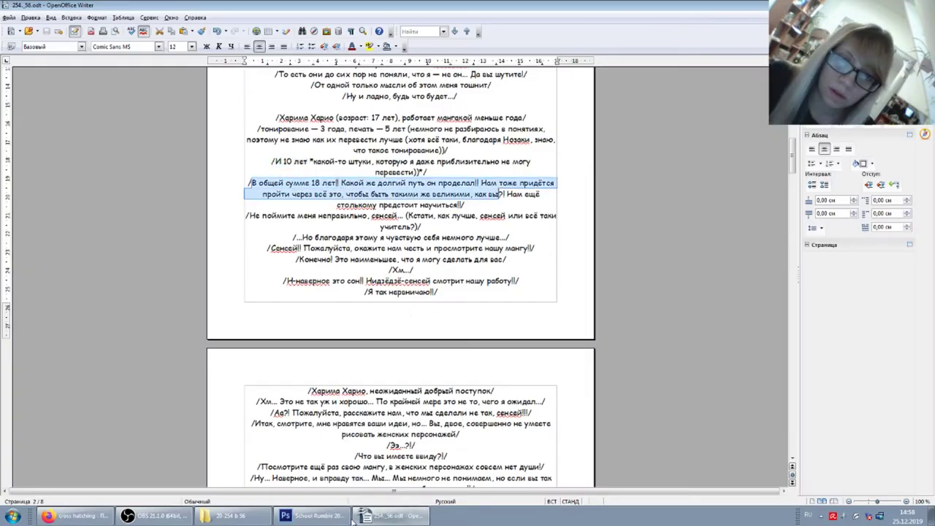
pyautogui.click(420, 520)
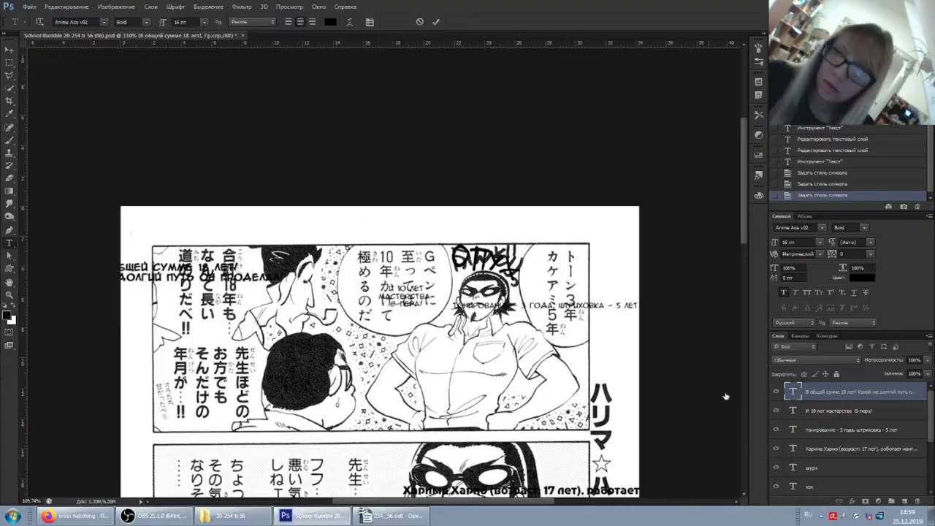
pyautogui.moveTo(506, 213); pyautogui.dragTo(513, 221)
pyautogui.hotkey('ctrl', 'c')
pyautogui.hotkey('alt', 'Tab')
pyautogui.hotkey('ctrl', 'v')
# Step: Finish the note with 'ысла и практики)' and copy the «Не поймите меня неправильно» line
pyautogui.hotkey('alt', 'Tab')
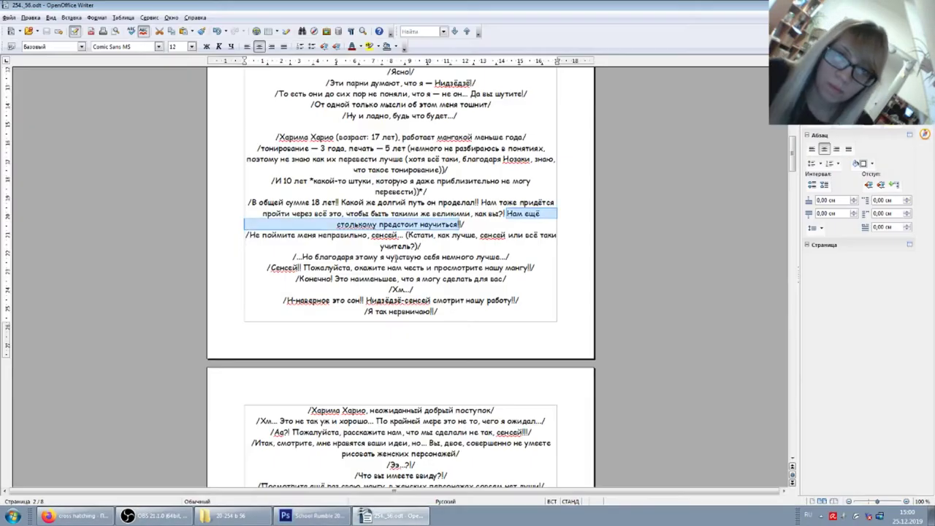
pyautogui.scroll(20, 400, 278)
pyautogui.click(439, 261)
pyautogui.write('я больше люблю писать «сенсей» ибо в этом слове больше см')
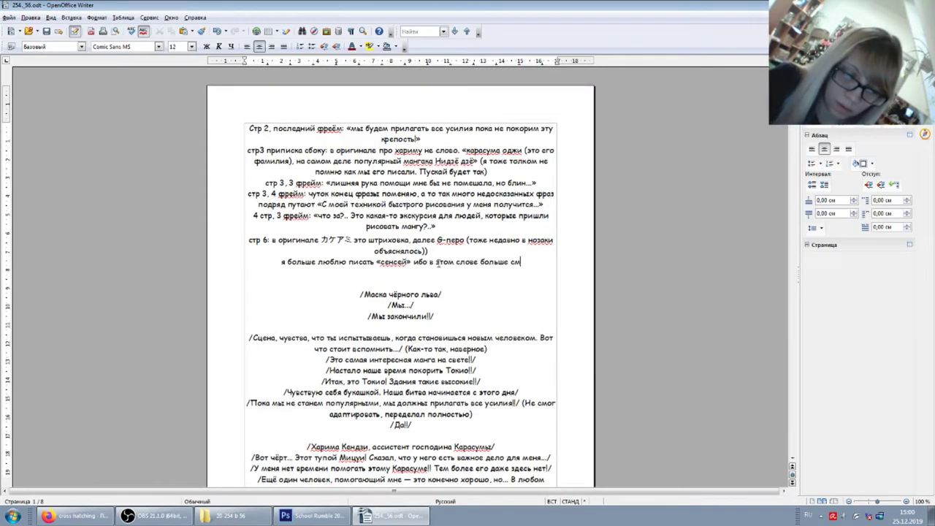
pyautogui.write('ысла и практики)')
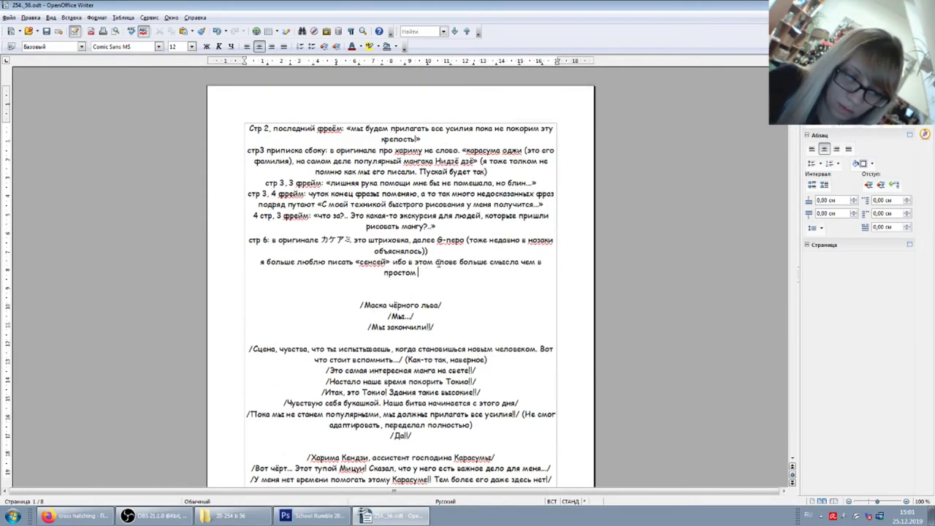
pyautogui.scroll(-20, 438, 263)
pyautogui.moveTo(250, 268); pyautogui.dragTo(397, 267)
pyautogui.hotkey('ctrl', 'c')
pyautogui.hotkey('alt', 'Tab')
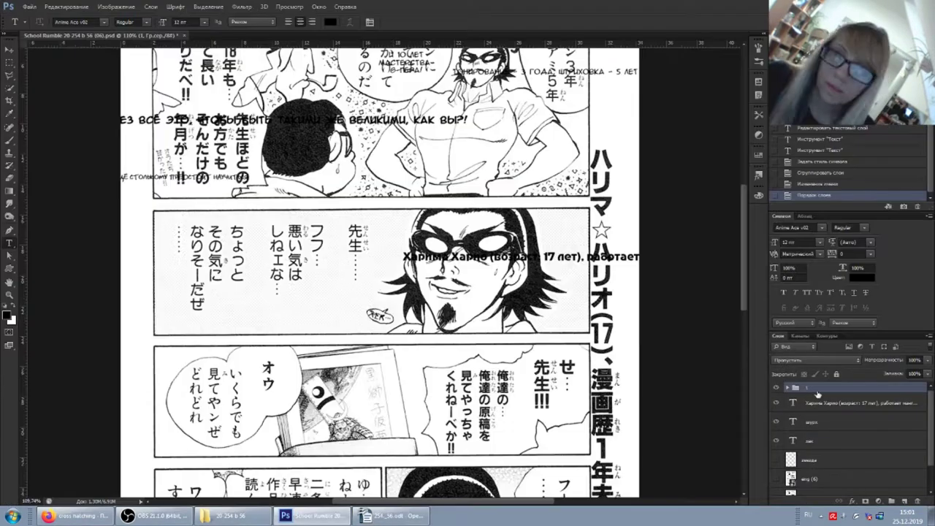
# Step: Paste the «Не поймите меня неправильно», «Сенсей» and «Пожалуйста, окажите нам честь» lines as text layers
pyautogui.hotkey('ctrl', 'v')
pyautogui.hotkey('alt', 'Tab')
pyautogui.hotkey('alt', 'Tab')
pyautogui.doubleClick(284, 300)
pyautogui.hotkey('ctrl', 'c')
pyautogui.hotkey('alt', 'Tab')
pyautogui.hotkey('ctrl', 'v')
pyautogui.hotkey('alt', 'Tab')
pyautogui.moveTo(304, 300); pyautogui.dragTo(523, 301)
pyautogui.hotkey('ctrl', 'c')
pyautogui.hotkey('alt', 'Tab')
pyautogui.hotkey('ctrl', 'v')
# Step: Paste the «наименьшее, что я могу», «Хм...» and «Н-наверное это сон» lines onto page 144
pyautogui.hotkey('alt', 'Tab')
pyautogui.hotkey('alt', 'Tab')
pyautogui.hotkey('alt', 'Tab')
pyautogui.hotkey('ctrl', 'c')
pyautogui.hotkey('alt', 'Tab')
pyautogui.hotkey('ctrl', 'v')
pyautogui.scroll(-5, 380, 270)
pyautogui.hotkey('alt', 'Tab')
pyautogui.hotkey('ctrl', 'c')
pyautogui.hotkey('alt', 'Tab')
pyautogui.hotkey('ctrl', 'v')
pyautogui.hotkey('alt', 'Tab')
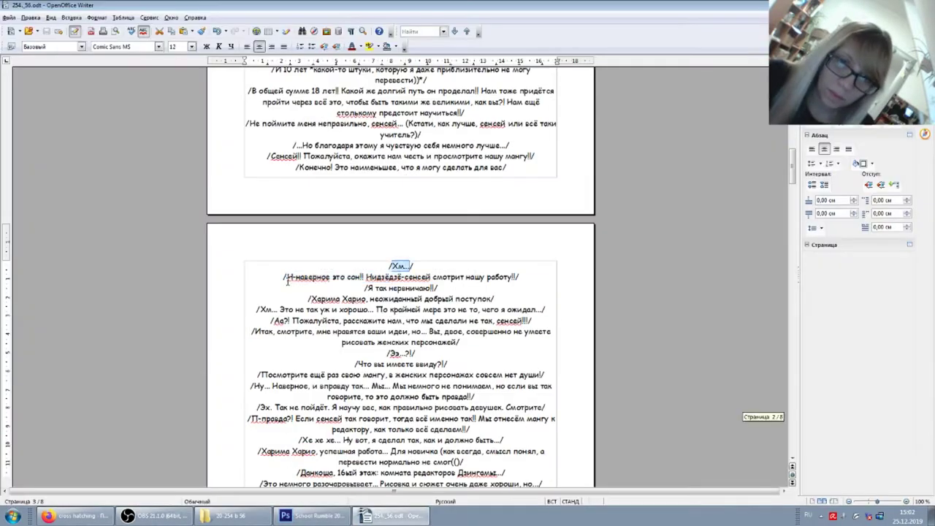
pyautogui.hotkey('ctrl', 'c')
pyautogui.hotkey('alt', 'Tab')
pyautogui.hotkey('ctrl', 'v')
pyautogui.hotkey('alt', 'Tab')
pyautogui.hotkey('alt', 'Tab')
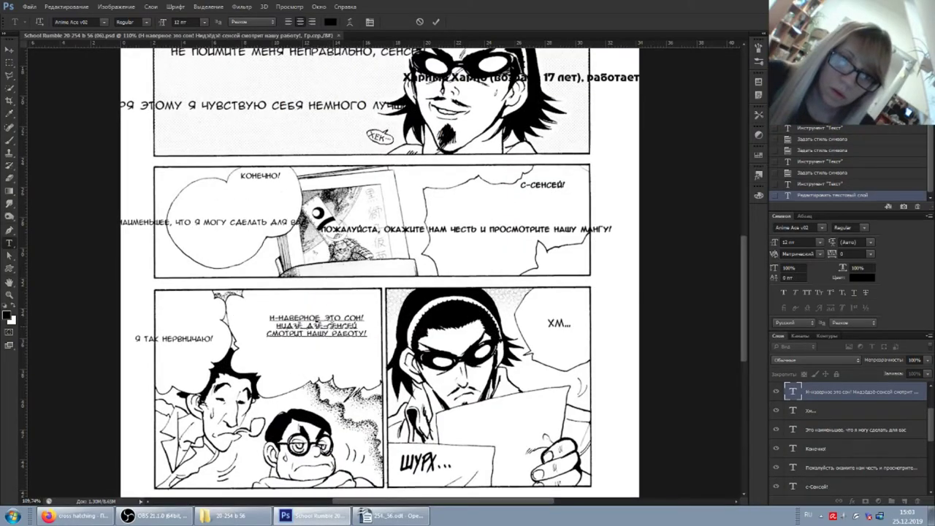
# Step: Refit the «Пожалуйста…», middle-panel, Харима Харио and «Не поймите меня неправильно, сенсей…» layers into their balloons
pyautogui.scroll(1, 359, 302)
pyautogui.click(457, 286)
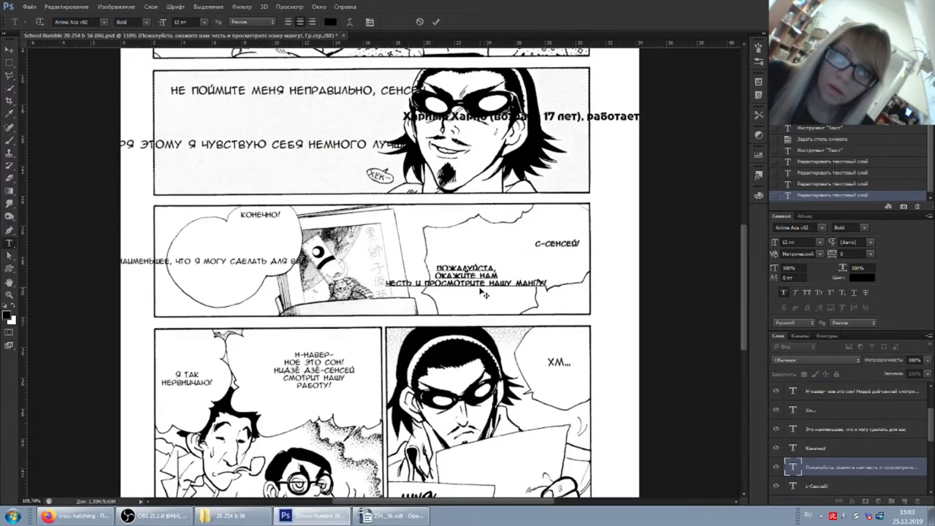
pyautogui.click(174, 261)
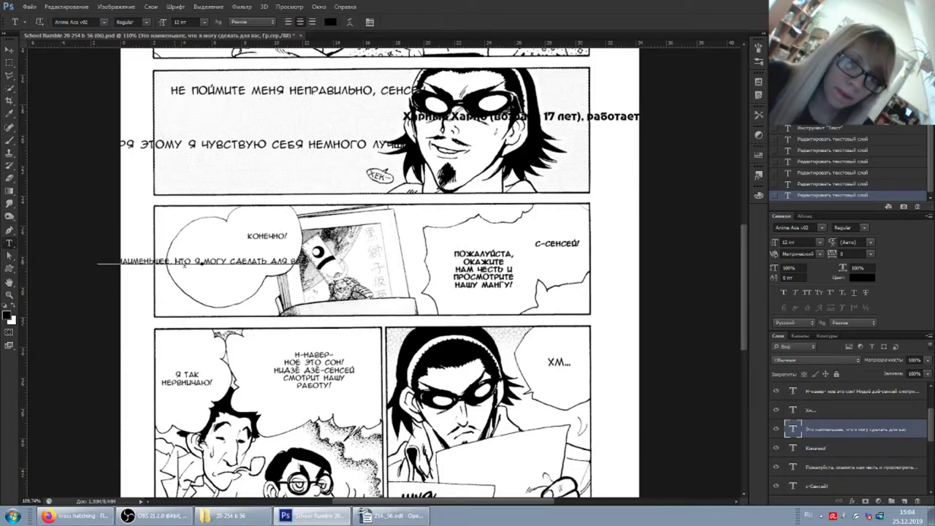
pyautogui.scroll(3, 243, 245)
pyautogui.click(515, 228)
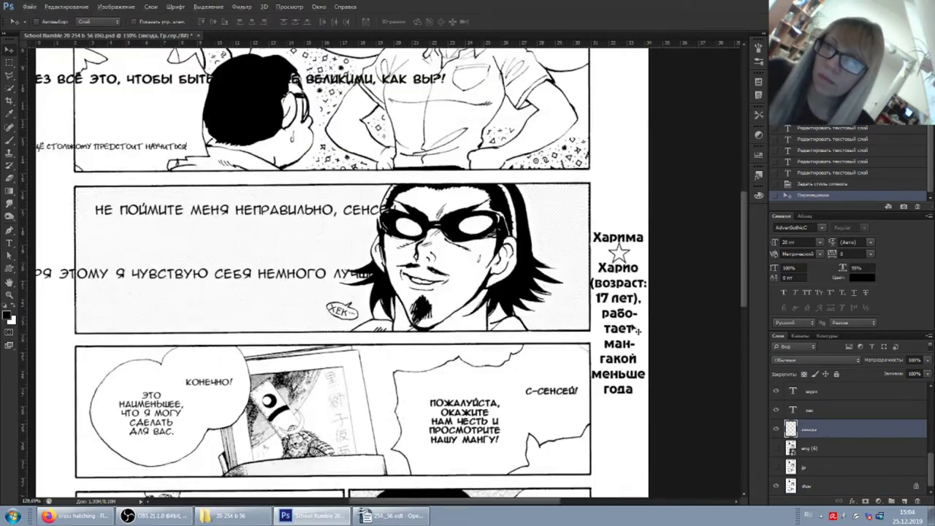
pyautogui.click(296, 266)
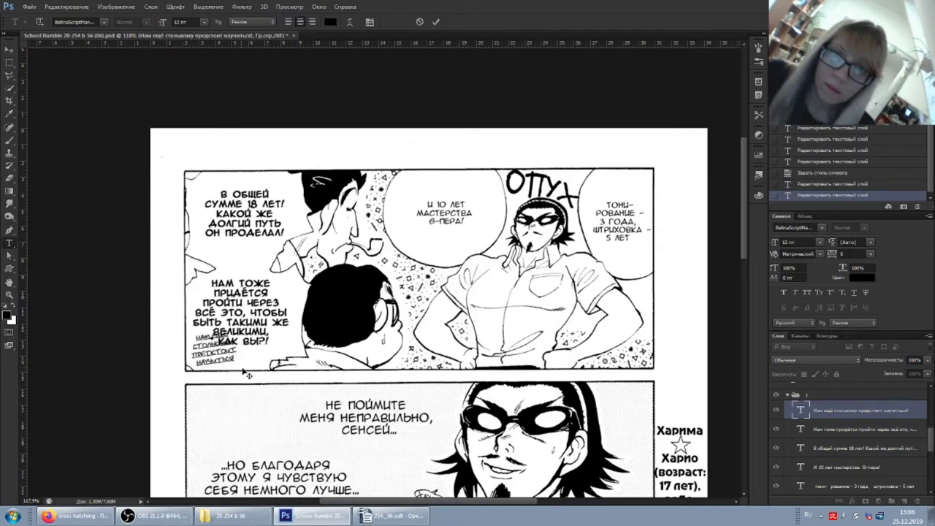
pyautogui.scroll(3, 246, 373)
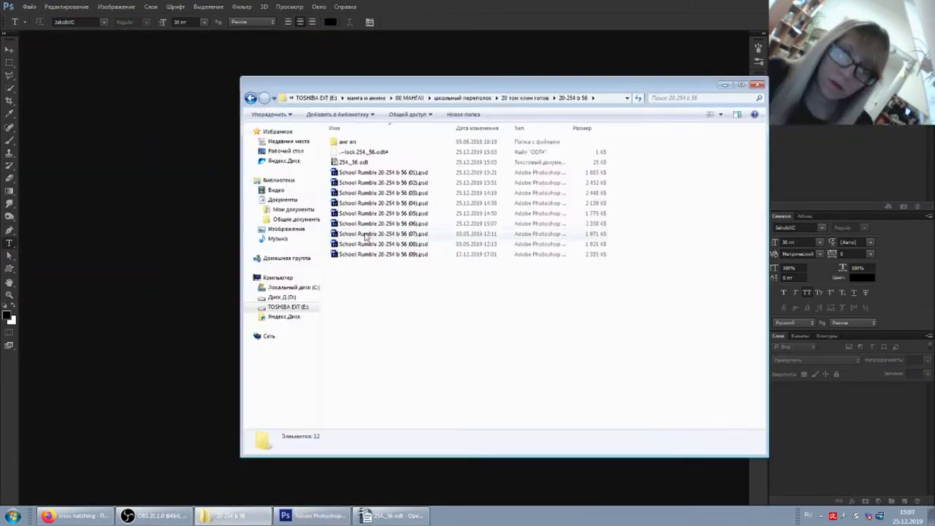
# Step: Open page 145 and add the '* журналы «дзингама»' caption at 10 pt
pyautogui.doubleClick(365, 235)
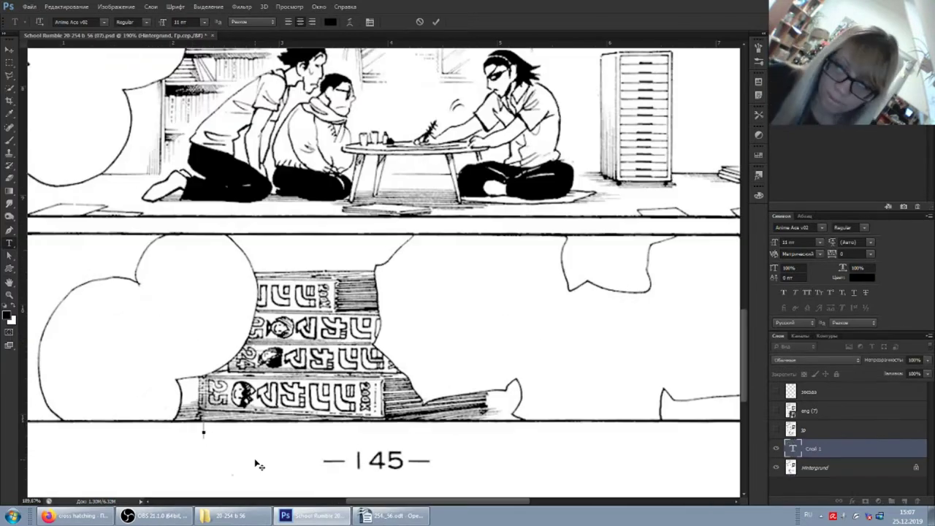
pyautogui.write('* журналы «дзингама»')
pyautogui.hotkey('ctrl', 'Return')
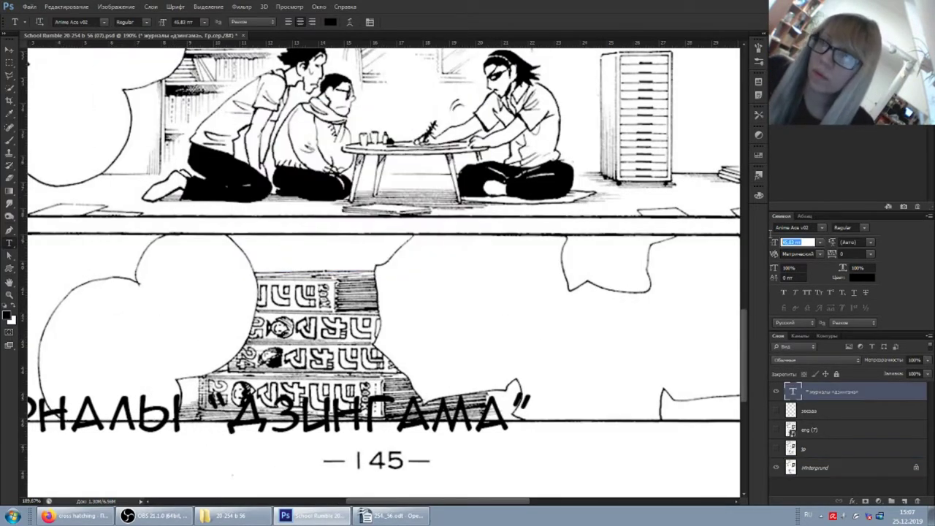
pyautogui.write('10')
pyautogui.press('Return')
pyautogui.hotkey('ctrl', '0')
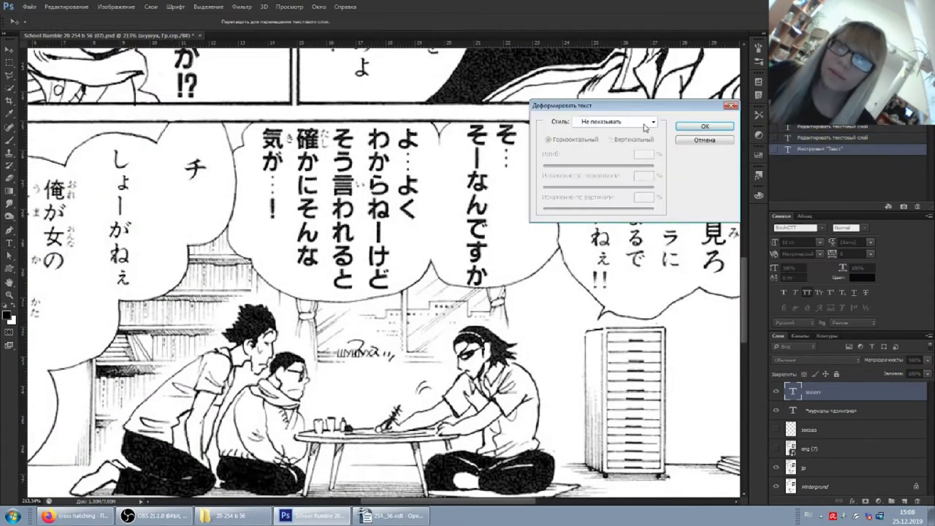
# Step: Confirm and commit the text warp, then return to the page after checking the dictionary
pyautogui.press('Tab')
pyautogui.press('Return')
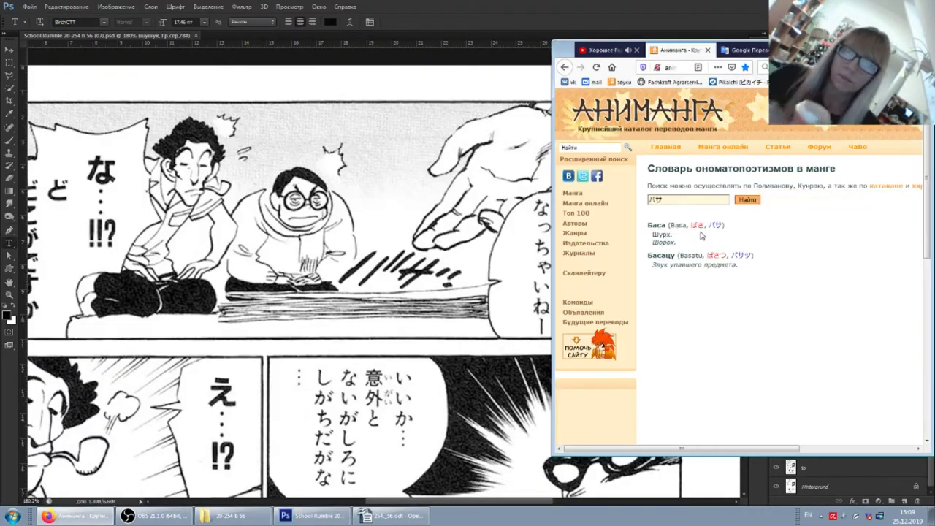
pyautogui.click(351, 257)
pyautogui.scroll(3, 425, 281)
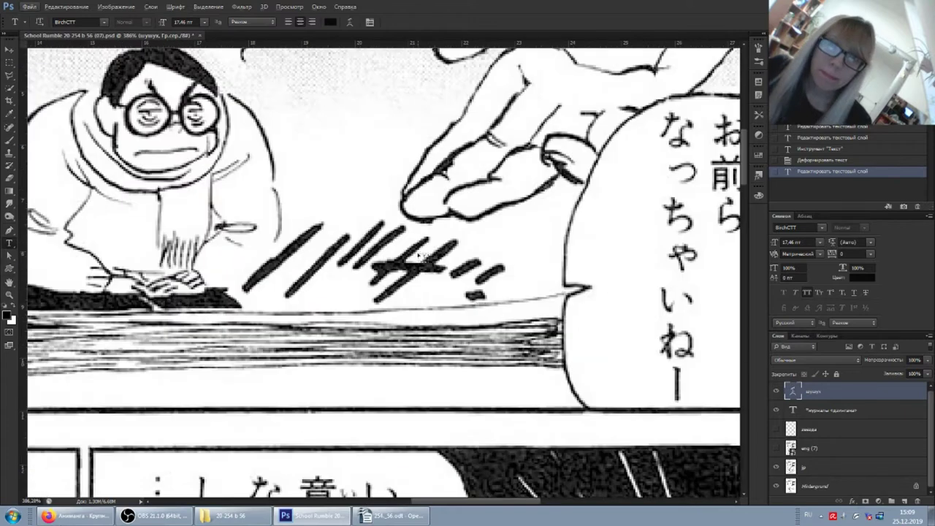
# Step: Add a bold, warped ШУРХ sound effect over the swish on the table
pyautogui.hotkey('alt', 'Tab')
pyautogui.hotkey('alt', 'Tab')
pyautogui.scroll(-2, 365, 255)
pyautogui.click(776, 448)
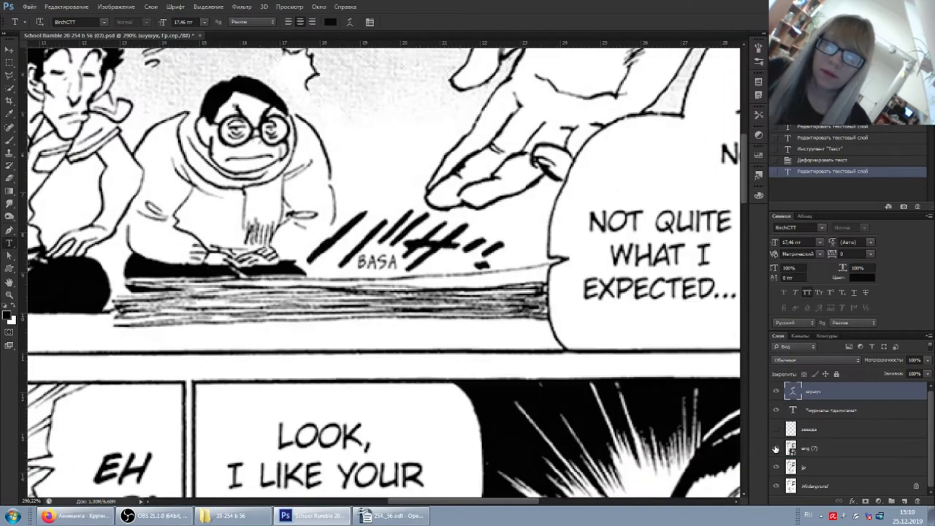
pyautogui.scroll(-3, 678, 377)
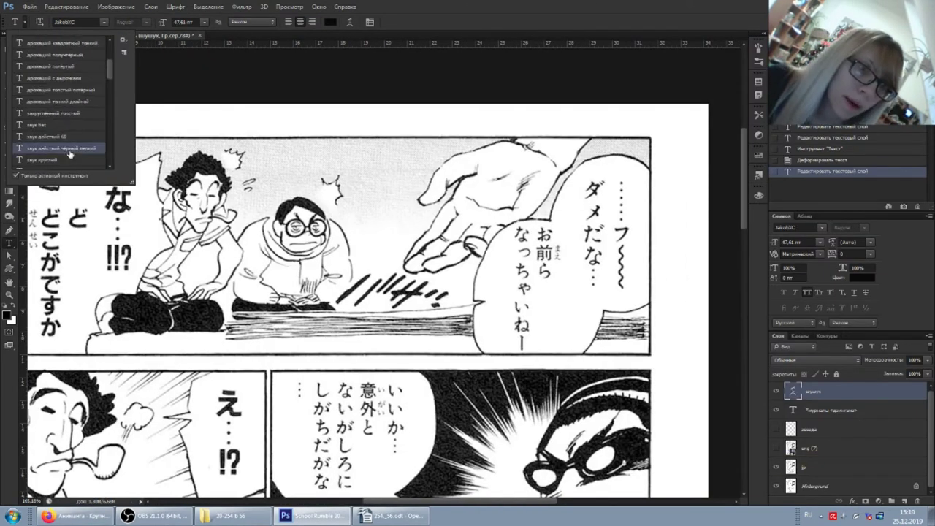
pyautogui.click(365, 276)
pyautogui.write('шурк')
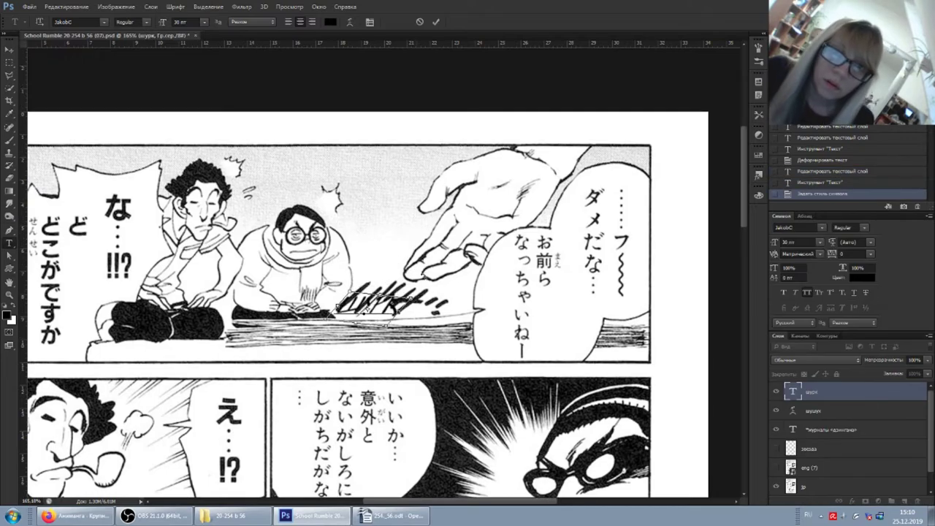
pyautogui.press('Return')
pyautogui.hotkey('ctrl', 'Return')
# Step: Save page 145 with Ctrl+S, close the extra document, and return to the Writer script
pyautogui.scroll(-3, 287, 213)
pyautogui.hotkey('alt', 'Tab')
pyautogui.hotkey('alt', 'Tab')
pyautogui.hotkey('ctrl', 's')
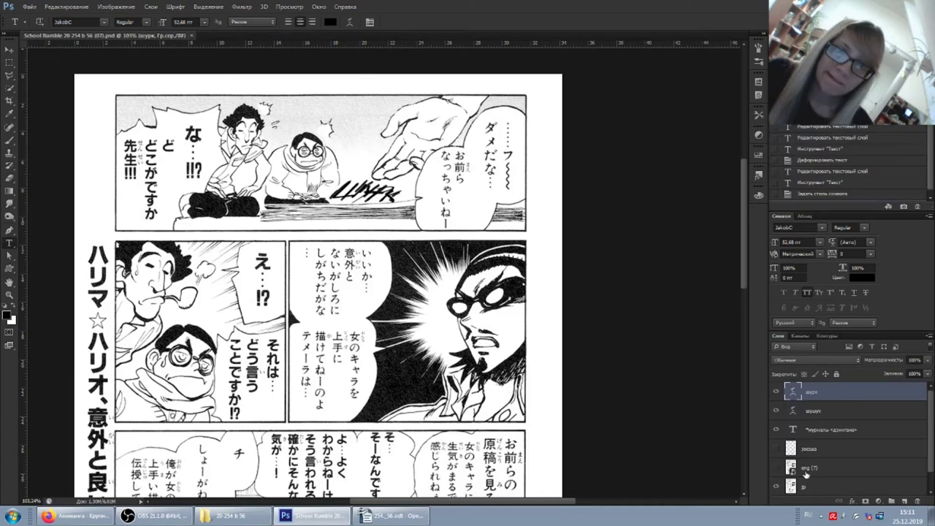
pyautogui.click(775, 467)
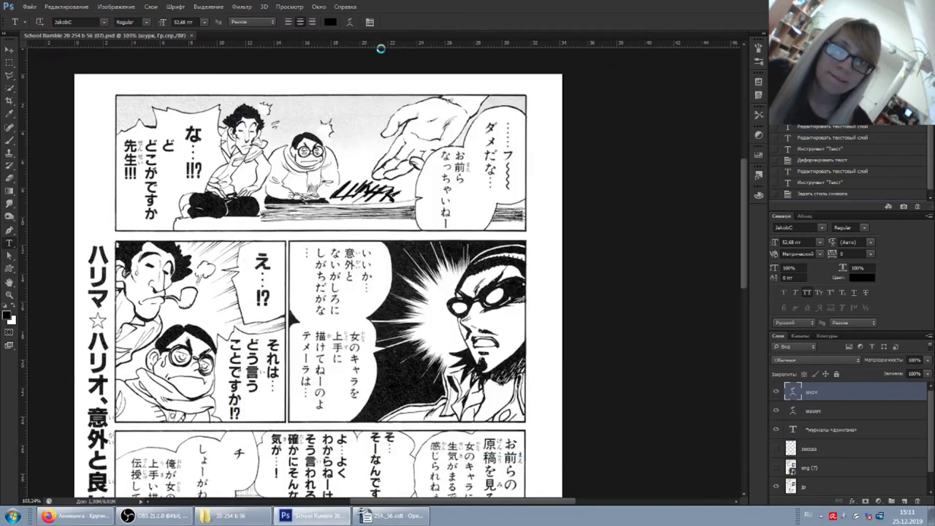
pyautogui.hotkey('ctrl', 'w')
pyautogui.hotkey('alt', 'Tab')
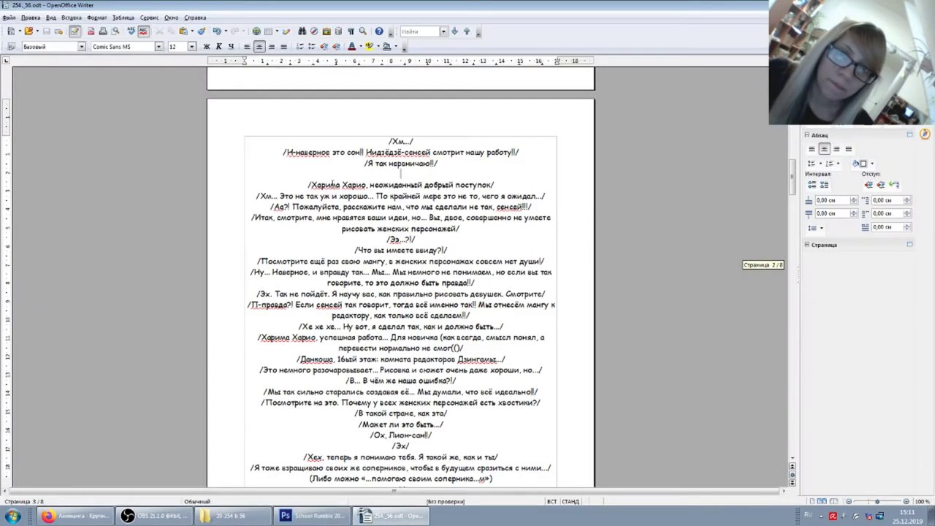
pyautogui.hotkey('alt', 'Tab')
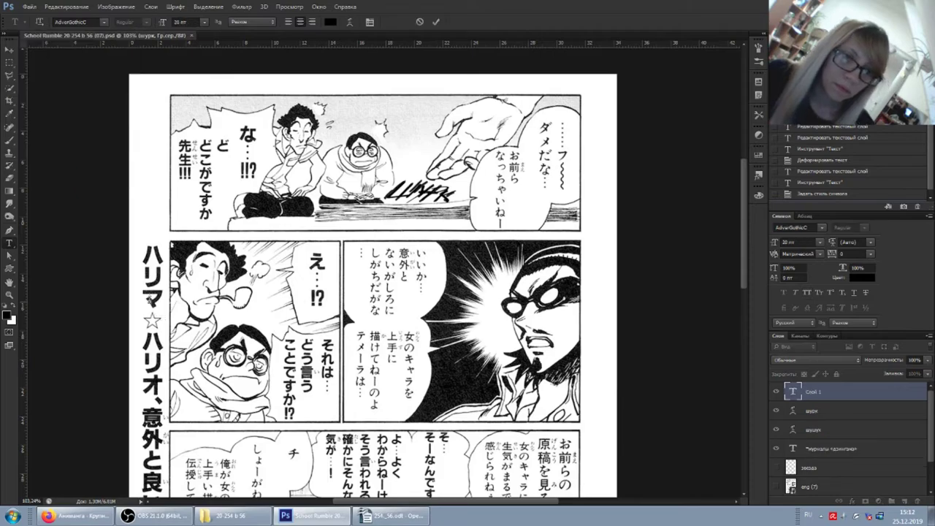
# Step: Paste the first page 145 script line and shrink the long line to 12 pt
pyautogui.hotkey('alt', 'Tab')
pyautogui.hotkey('alt', 'Tab')
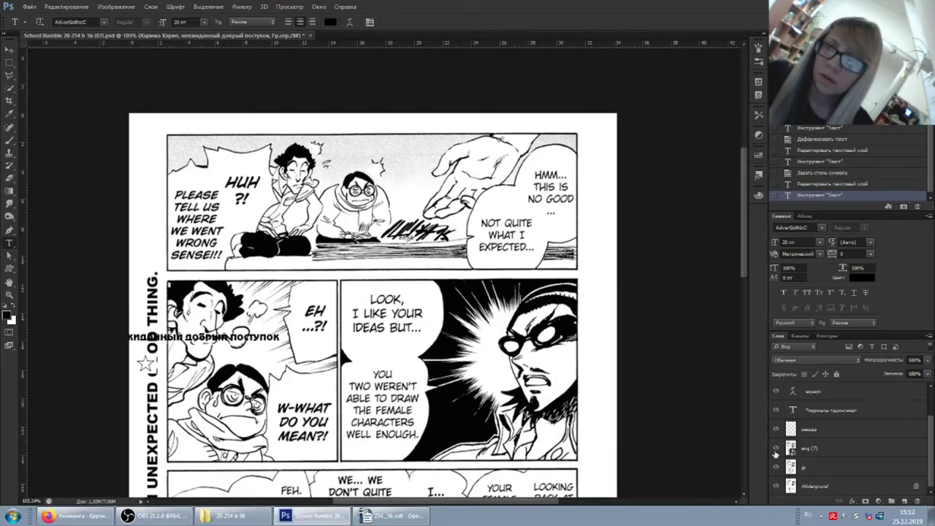
pyautogui.hotkey('alt', 'Tab')
# Step: Paste the АА?! line and the following script line as new text layers
pyautogui.hotkey('alt', 'Tab')
pyautogui.hotkey('ctrl', 'v')
pyautogui.hotkey('alt', 'Tab')
pyautogui.hotkey('alt', 'Tab')
pyautogui.hotkey('ctrl', 'v')
pyautogui.press('Return')
pyautogui.hotkey('alt', 'Tab')
pyautogui.hotkey('alt', 'Tab')
pyautogui.hotkey('ctrl', 'v')
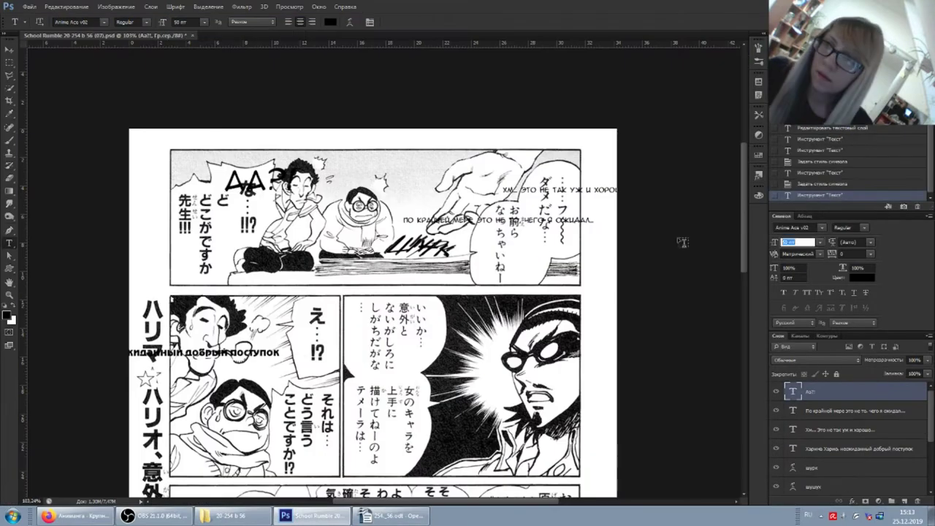
pyautogui.hotkey('alt', 'Tab')
pyautogui.hotkey('alt', 'Tab')
pyautogui.hotkey('ctrl', 'v')
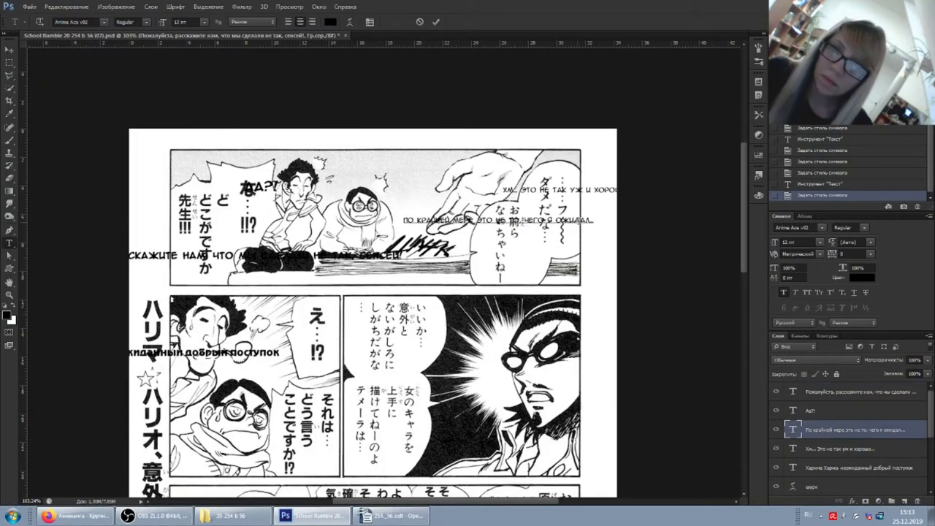
# Step: Copy the line about drawing female characters from the script onto the page
pyautogui.hotkey('alt', 'Tab')
pyautogui.hotkey('alt', 'Tab')
pyautogui.hotkey('alt', 'Tab')
pyautogui.moveTo(429, 217); pyautogui.dragTo(460, 229)
pyautogui.hotkey('ctrl', 'c')
pyautogui.hotkey('alt', 'Tab')
pyautogui.hotkey('ctrl', 'v')
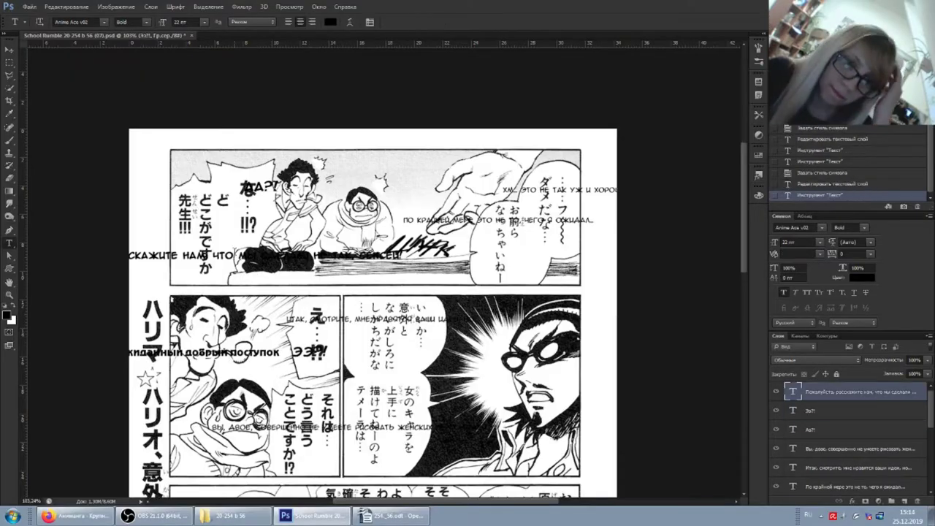
# Step: Paste the Что вы имеете ввиду?! line onto its panel
pyautogui.hotkey('alt', 'Tab')
pyautogui.hotkey('ctrl', 'c')
pyautogui.hotkey('alt', 'Tab')
pyautogui.hotkey('ctrl', 'v')
pyautogui.hotkey('alt', 'Tab')
pyautogui.hotkey('alt', 'Tab')
pyautogui.hotkey('alt', 'Tab')
# Step: Add the Эх..., Ну... наверное, и вправду так and Смотрите. lines to the lower panel
pyautogui.hotkey('alt', 'Tab')
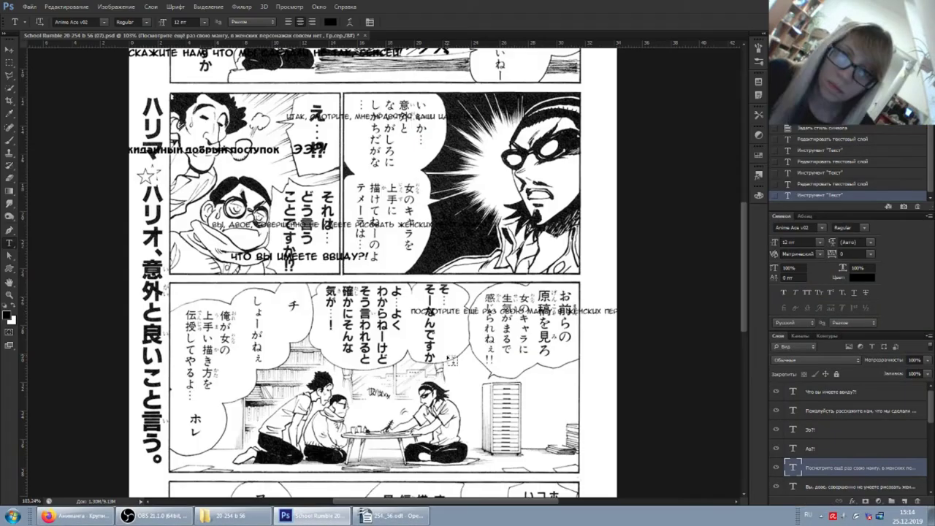
pyautogui.hotkey('alt', 'Tab')
pyautogui.hotkey('alt', 'Tab')
# Step: Place the П-правда?! line in the bottom panel
pyautogui.hotkey('alt', 'Tab')
pyautogui.hotkey('alt', 'Tab')
pyautogui.click(289, 307)
pyautogui.hotkey('ctrl', 'v')
pyautogui.hotkey('alt', 'Tab')
pyautogui.hotkey('alt', 'Tab')
pyautogui.hotkey('ctrl', 'v')
pyautogui.hotkey('alt', 'Tab')
pyautogui.hotkey('alt', 'Tab')
pyautogui.hotkey('ctrl', 'v')
pyautogui.scroll(-5, 438, 293)
pyautogui.hotkey('alt', 'Tab')
pyautogui.hotkey('alt', 'Tab')
pyautogui.click(450, 328)
pyautogui.hotkey('ctrl', 'v')
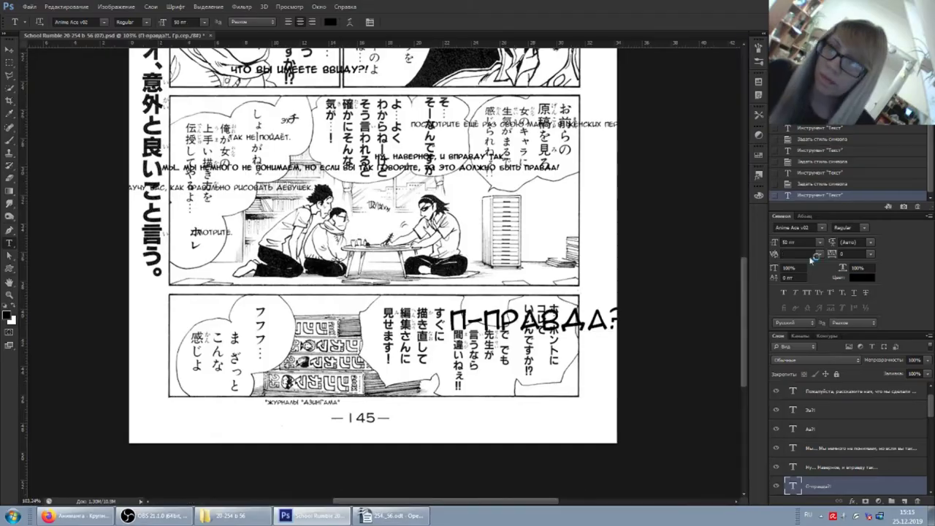
# Step: Paste and commit the Если сенсей так говорит line
pyautogui.hotkey('alt', 'Tab')
pyautogui.hotkey('alt', 'Tab')
pyautogui.hotkey('ctrl', 'v')
pyautogui.hotkey('alt', 'Tab')
pyautogui.hotkey('alt', 'Tab')
pyautogui.hotkey('ctrl', 'Return')
pyautogui.hotkey('alt', 'Tab')
pyautogui.hotkey('alt', 'Tab')
pyautogui.hotkey('alt', 'Tab')
pyautogui.hotkey('alt', 'Tab')
pyautogui.hotkey('ctrl', 'v')
pyautogui.hotkey('ctrl', 'Return')
pyautogui.hotkey('alt', 'Tab')
pyautogui.hotkey('alt', 'Tab')
pyautogui.hotkey('ctrl', 'Tab')
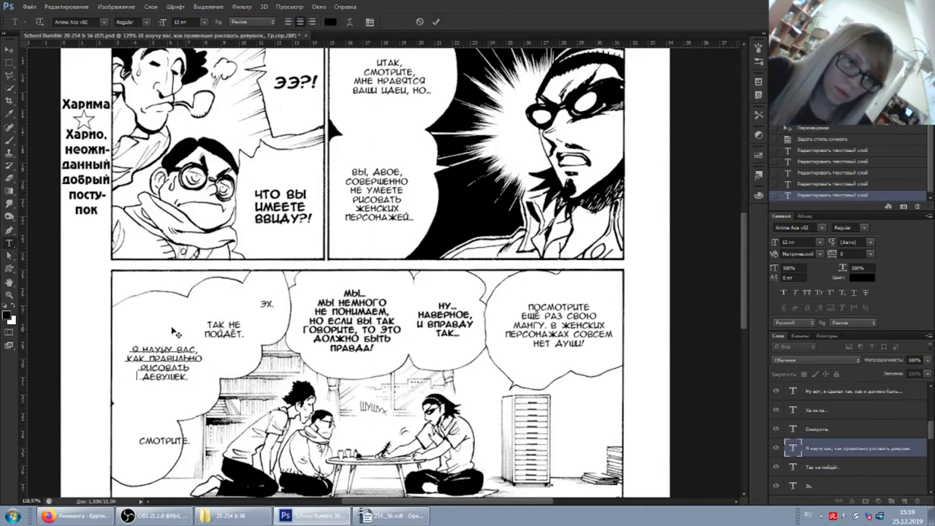
# Step: Edit the Ну вот and Посмотрите ещё раз lines to fit their balloons
pyautogui.scroll(-5, 506, 332)
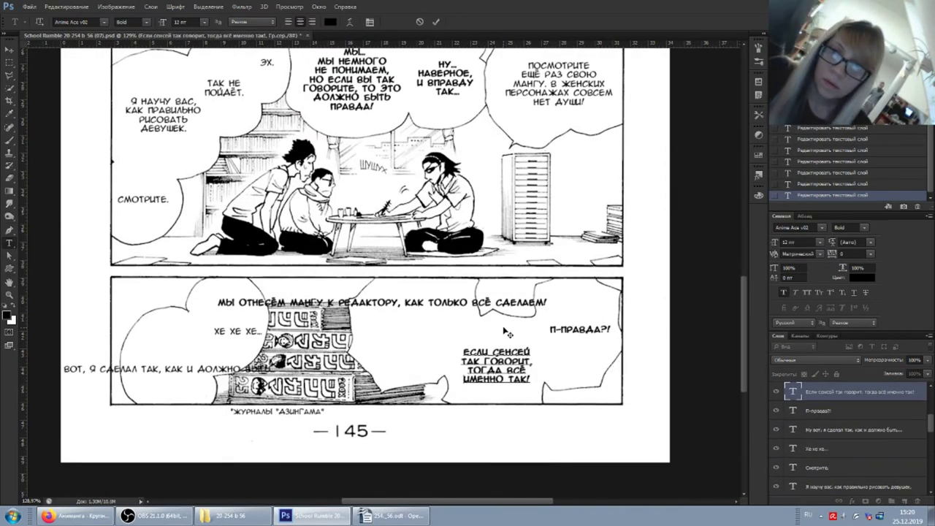
pyautogui.click(141, 369)
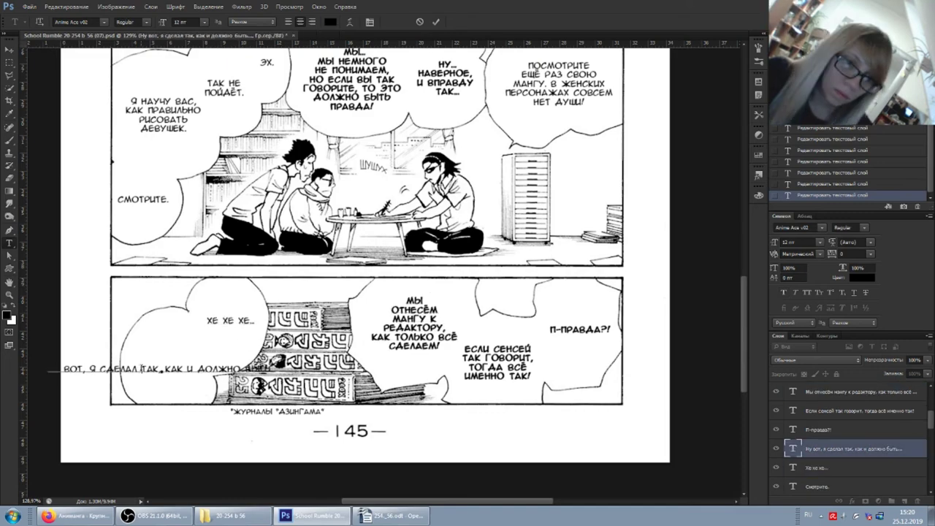
pyautogui.scroll(5, 401, 375)
pyautogui.scroll(3, 820, 450)
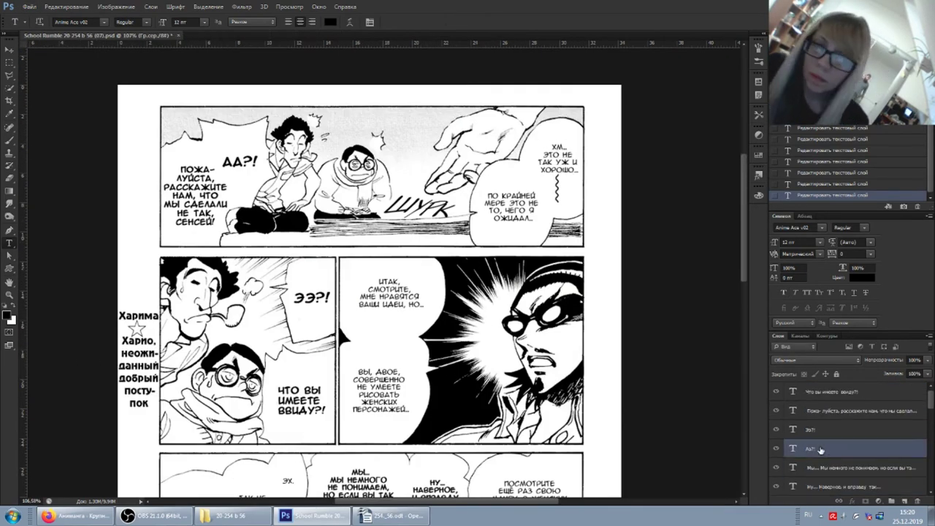
pyautogui.doubleClick(824, 434)
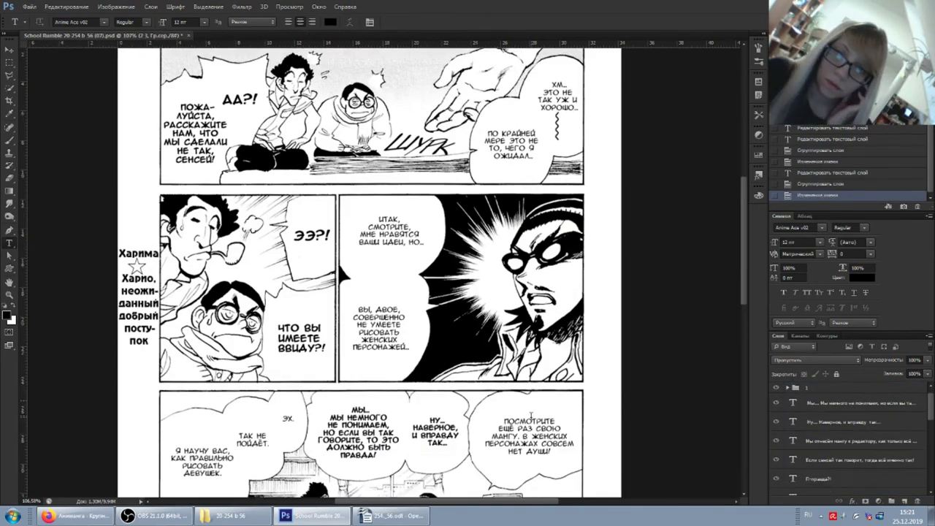
# Step: Select the bottom panel's text layers together for grouping
pyautogui.scroll(-3, 826, 454)
pyautogui.click(818, 440)
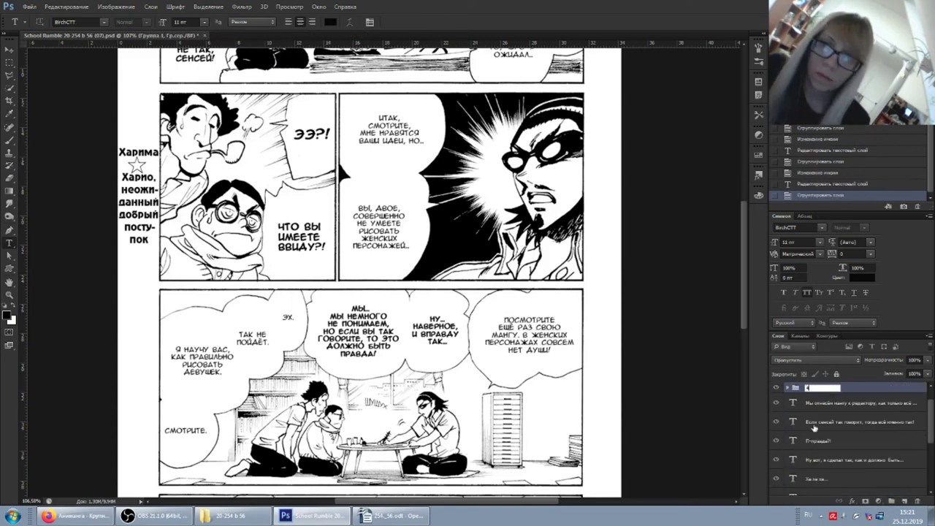
pyautogui.keyDown('shift'); pyautogui.click(817, 402); pyautogui.keyUp('shift')
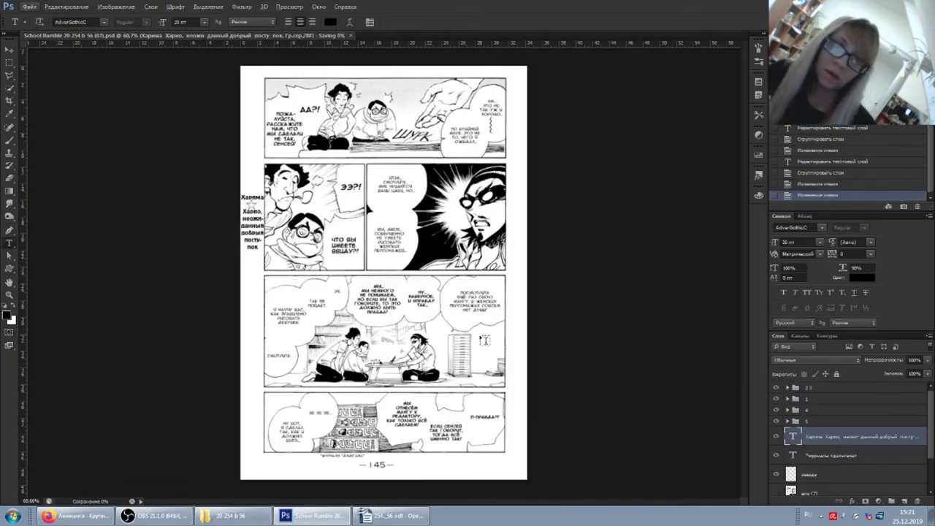